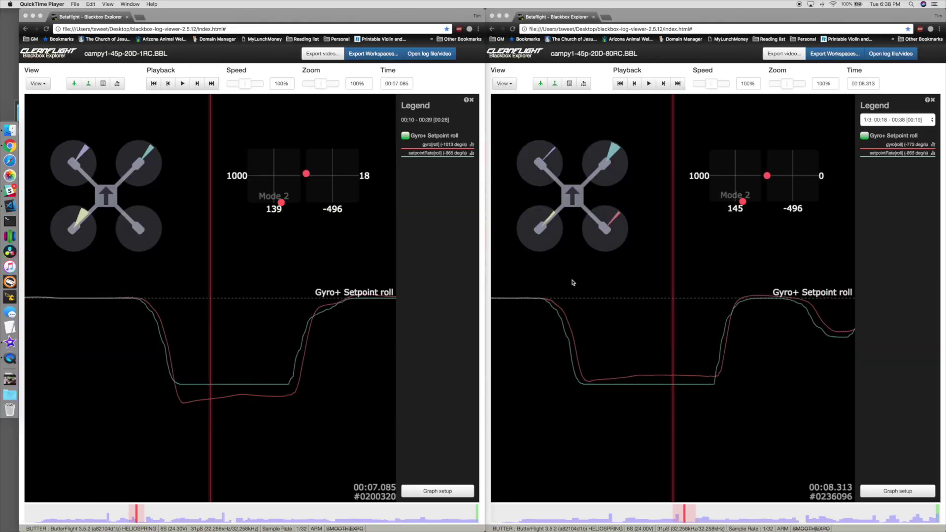
Step: Toggle the header information on both logs to compare their settings
{"action": "left_click", "coordinate": [566, 288]}
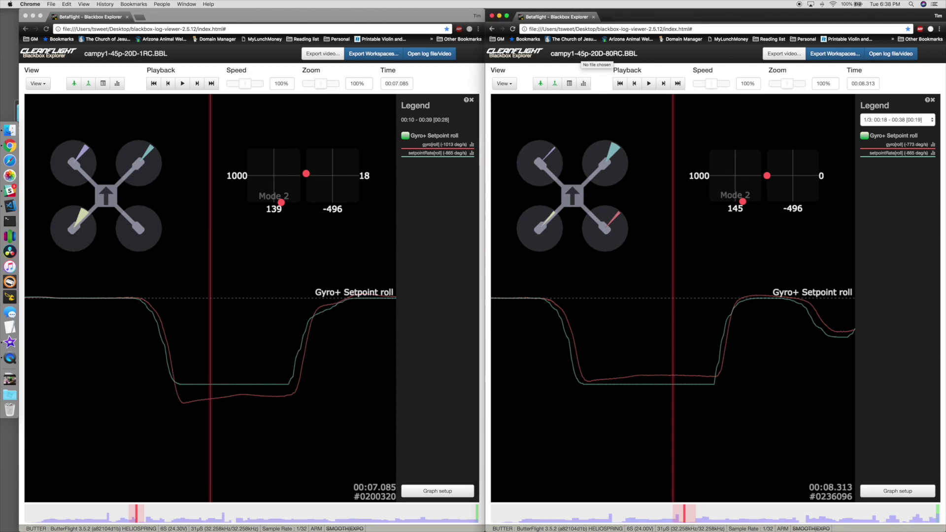
{"action": "key", "text": "h"}
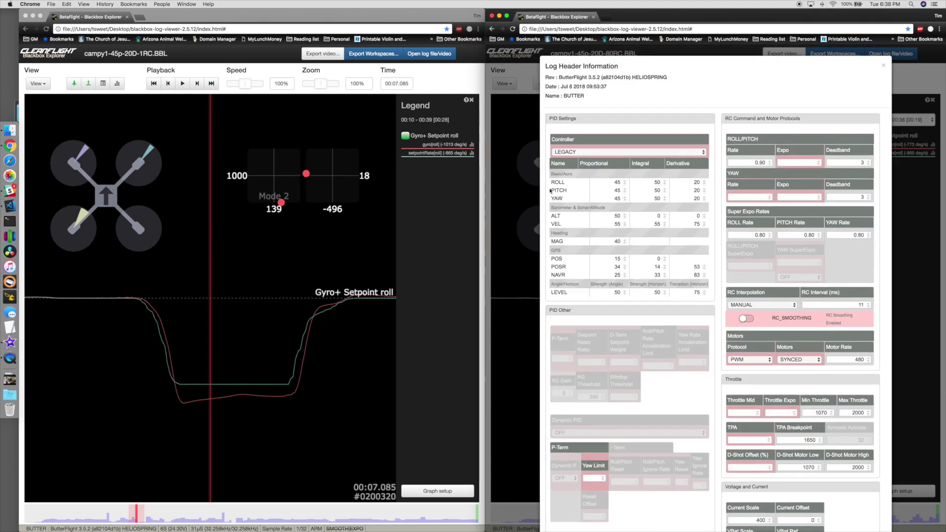
{"action": "left_click", "coordinate": [529, 192]}
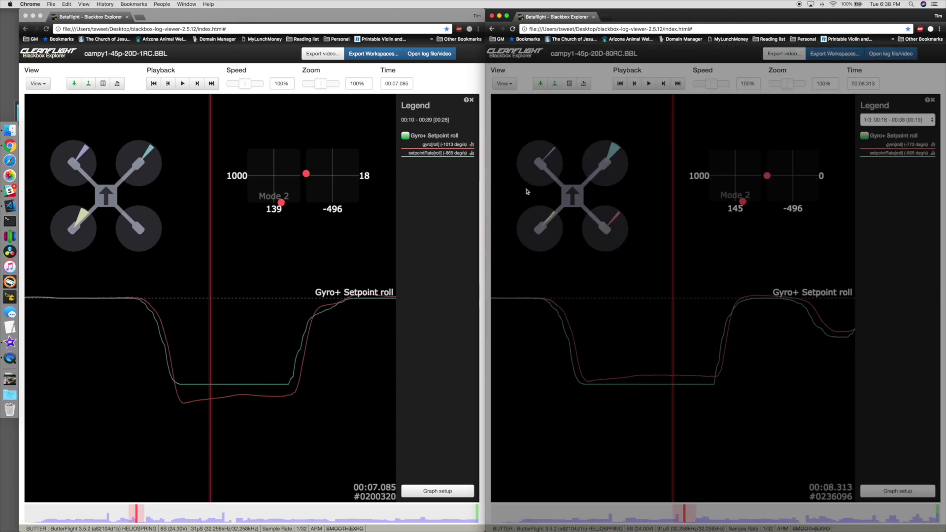
{"action": "left_click", "coordinate": [211, 245]}
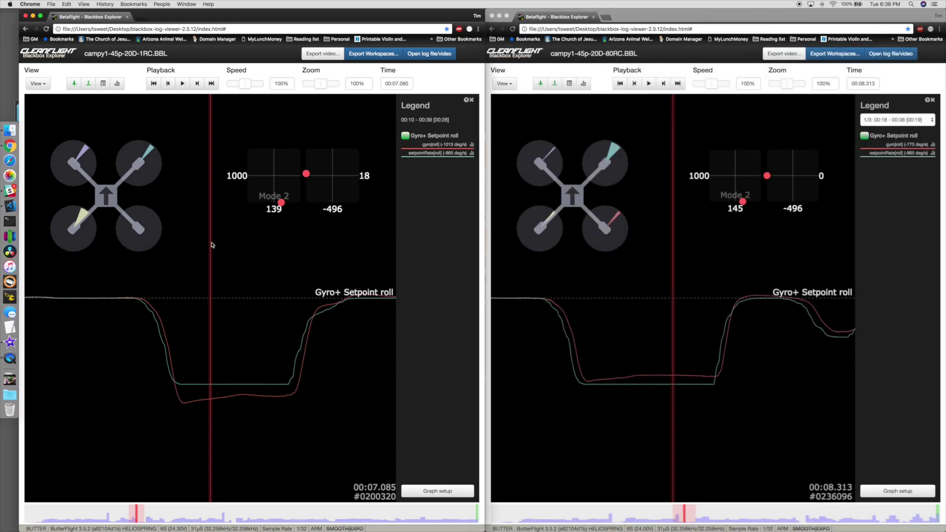
{"action": "key", "text": "h"}
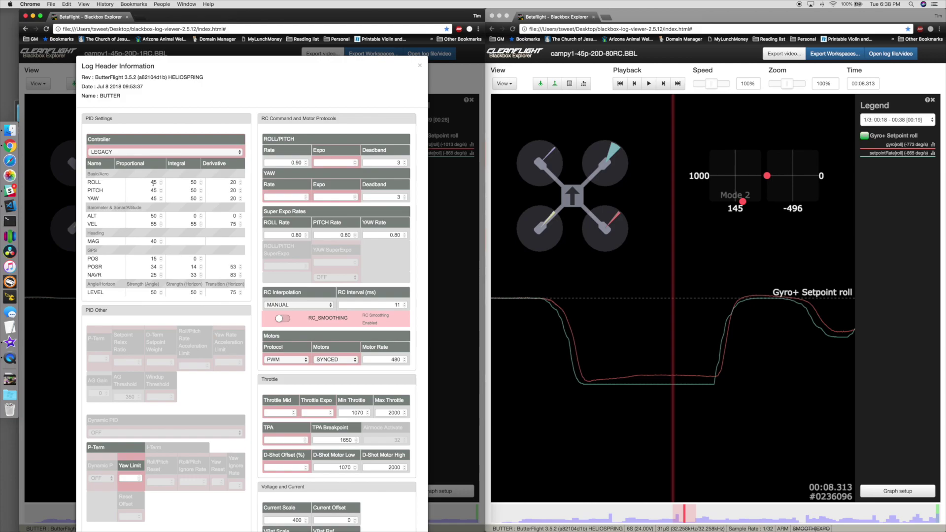
{"action": "left_click", "coordinate": [660, 275]}
{"action": "key", "text": "h"}
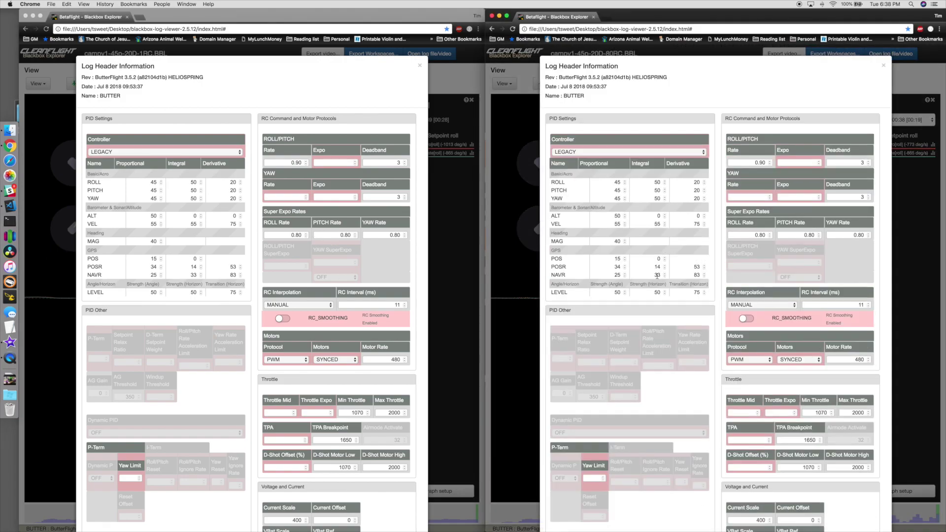
{"action": "left_click", "coordinate": [64, 236]}
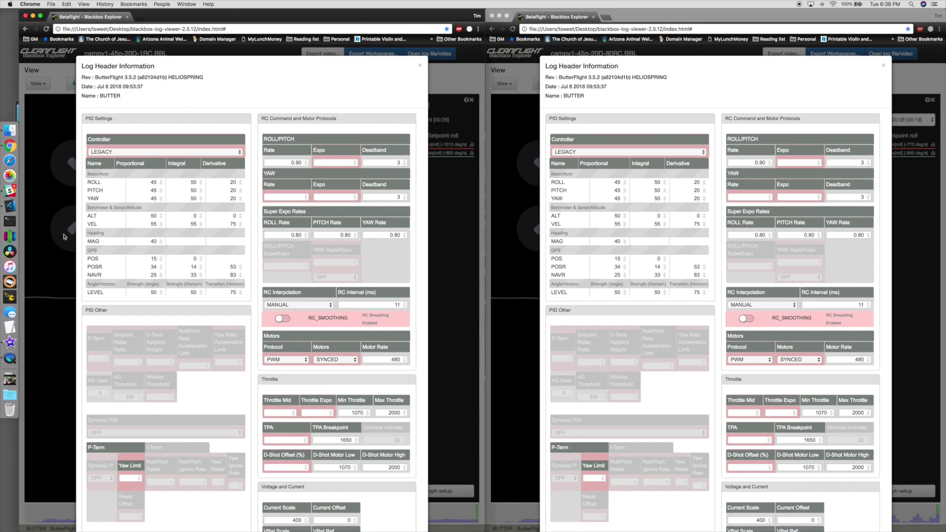
{"action": "key", "text": "h"}
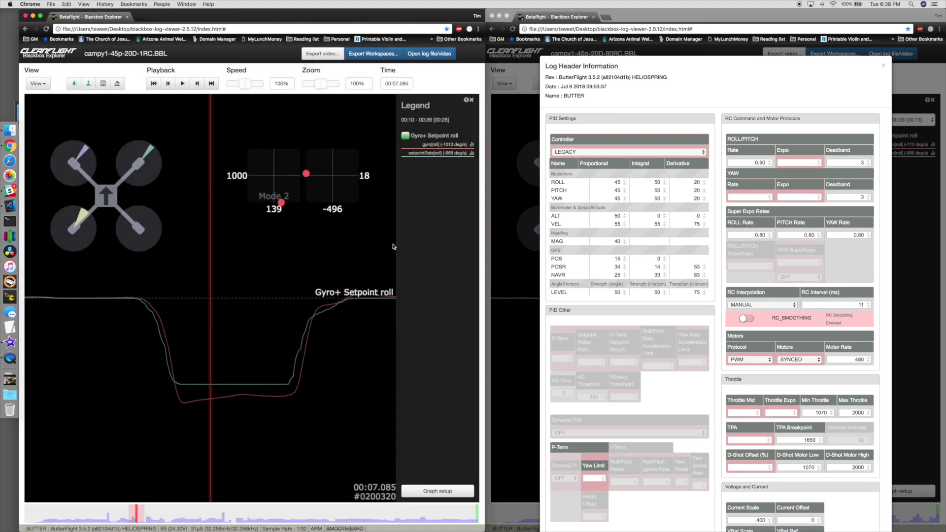
{"action": "left_click", "coordinate": [518, 254]}
{"action": "key", "text": "h"}
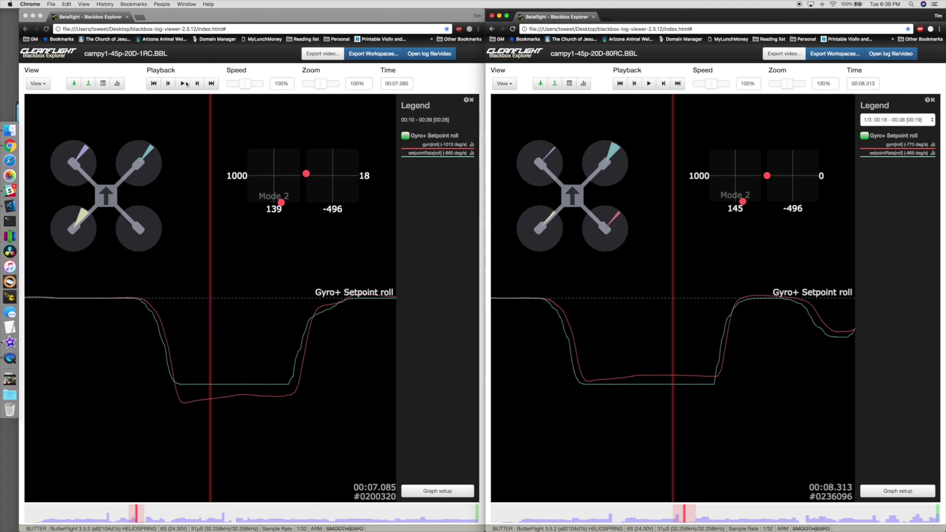
Step: Highlight the 80 RC rate in the right log's file name
{"action": "left_click", "coordinate": [138, 54]}
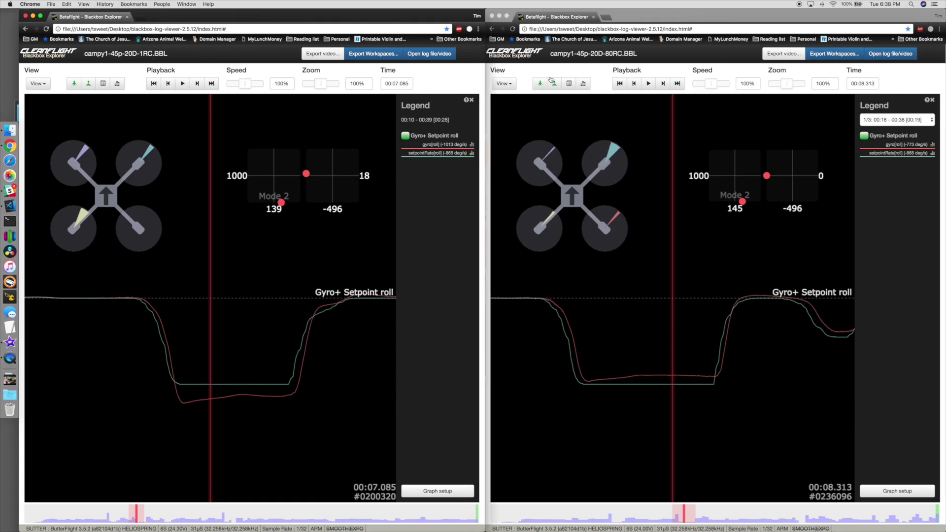
{"action": "left_click", "coordinate": [596, 61]}
{"action": "left_click_drag", "start_coordinate": [606, 53], "coordinate": [613, 53]}
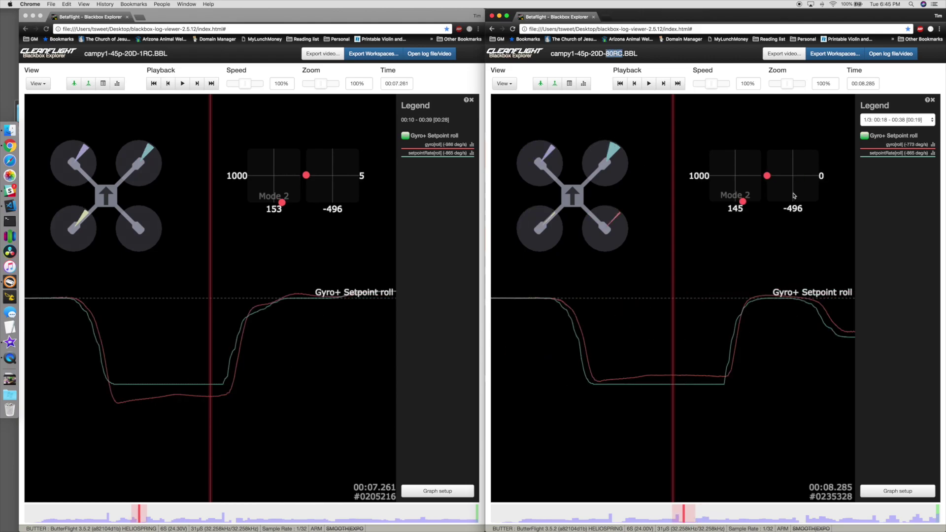
Step: Pan the left log's roll graph slightly later in time
{"action": "left_click_drag", "start_coordinate": [374, 334], "coordinate": [158, 343]}
{"action": "left_click", "coordinate": [245, 354]}
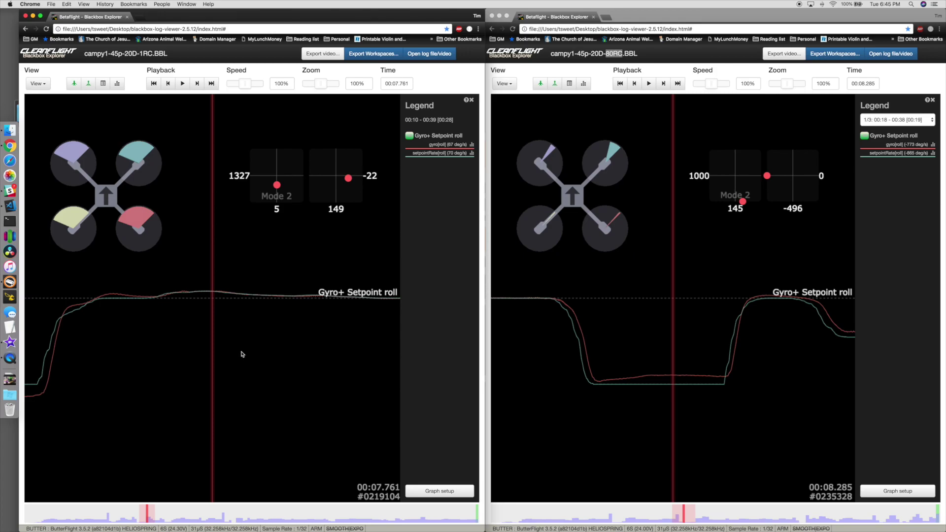
{"action": "mouse_move", "coordinate": [245, 353]}
{"action": "left_mouse_down"}
{"action": "mouse_move", "coordinate": [186, 359]}
{"action": "mouse_move", "coordinate": [230, 361]}
{"action": "left_mouse_up"}
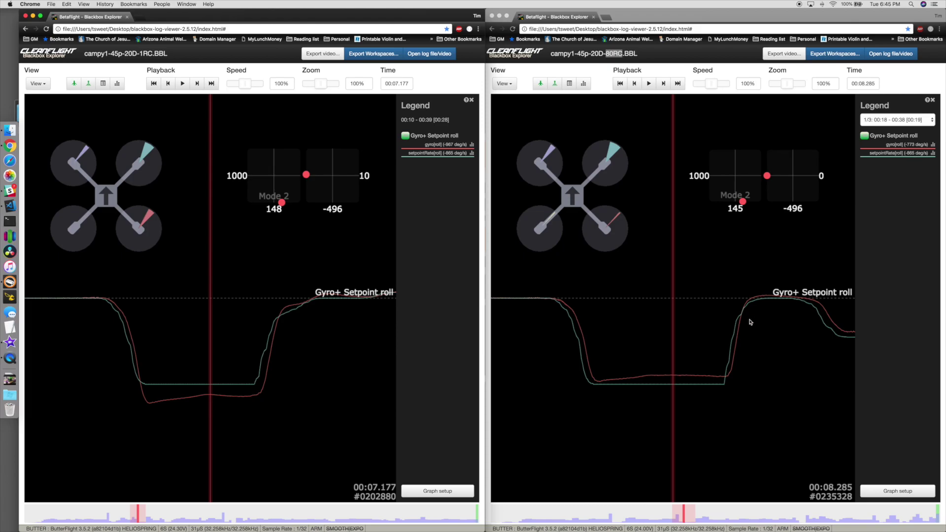
{"action": "left_click", "coordinate": [2, 273]}
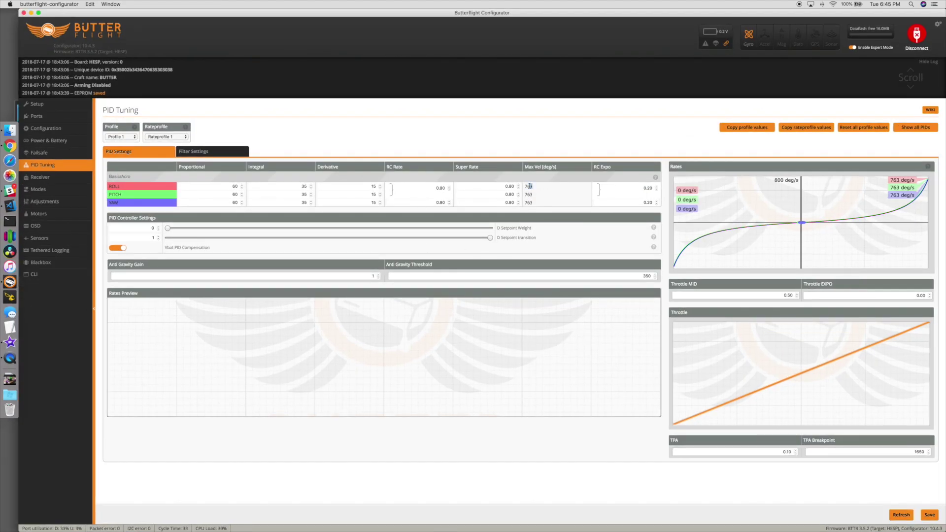
{"action": "left_click", "coordinate": [31, 13]}
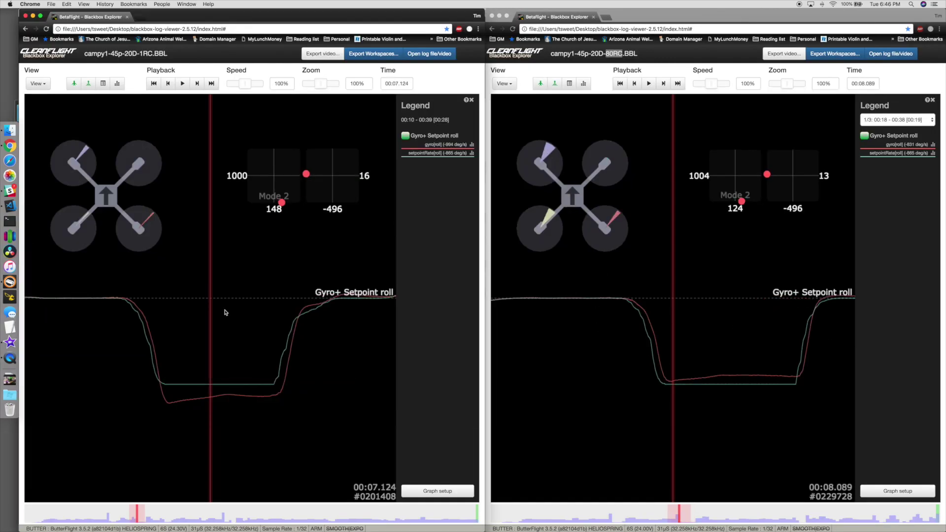
Step: Scroll the left log's roll graph back to 00:07.007
{"action": "scroll", "coordinate": [217, 380], "scroll_direction": "up", "scroll_amount": 5}
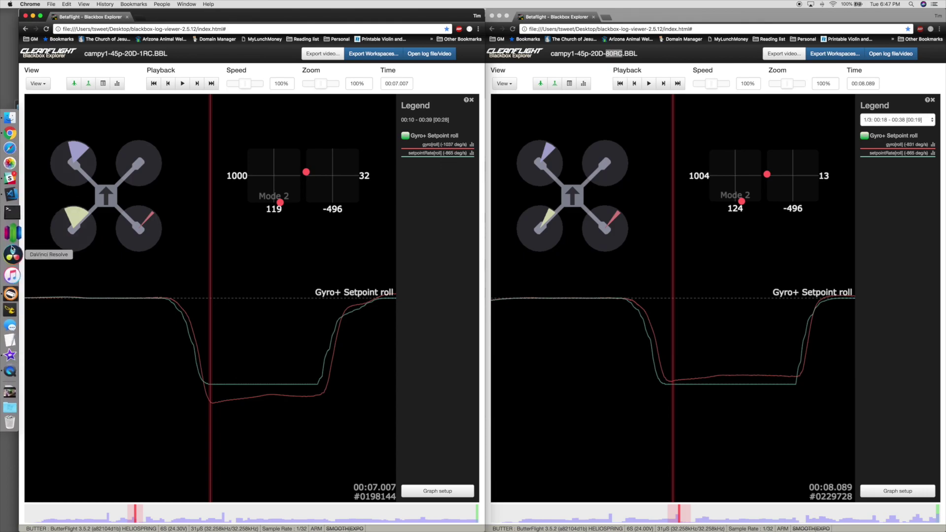
{"action": "left_click", "coordinate": [11, 282]}
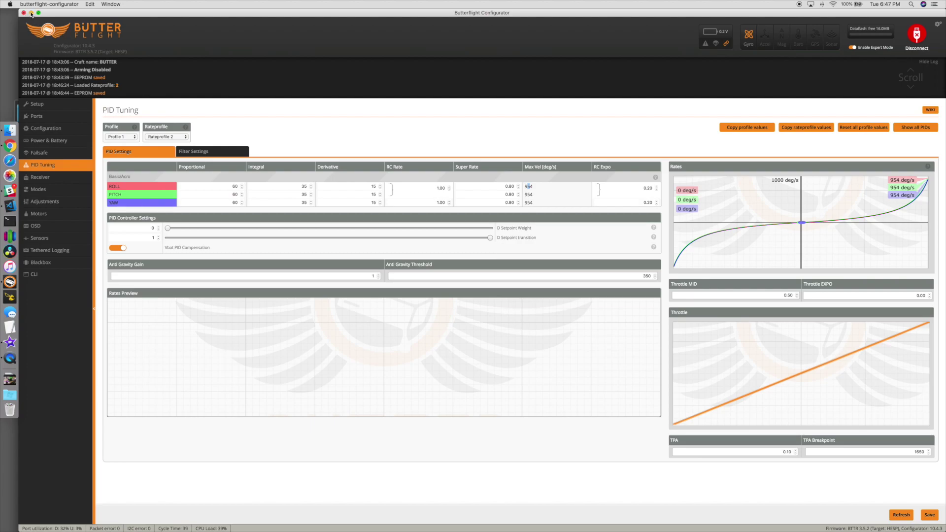
{"action": "left_click", "coordinate": [31, 12]}
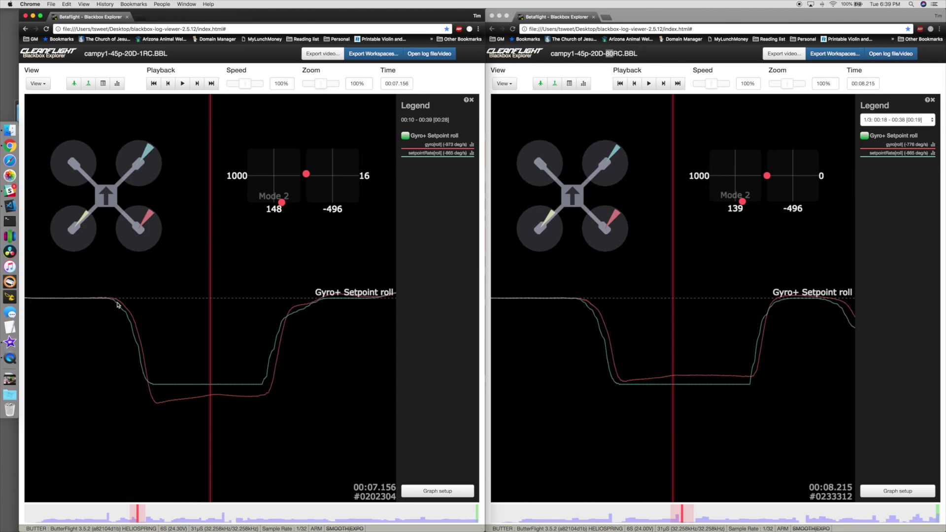
Step: Scroll the left log to 00:07.111, keeping the right log at 00:08.215
{"action": "scroll", "coordinate": [126, 315], "scroll_direction": "down", "scroll_amount": 2}
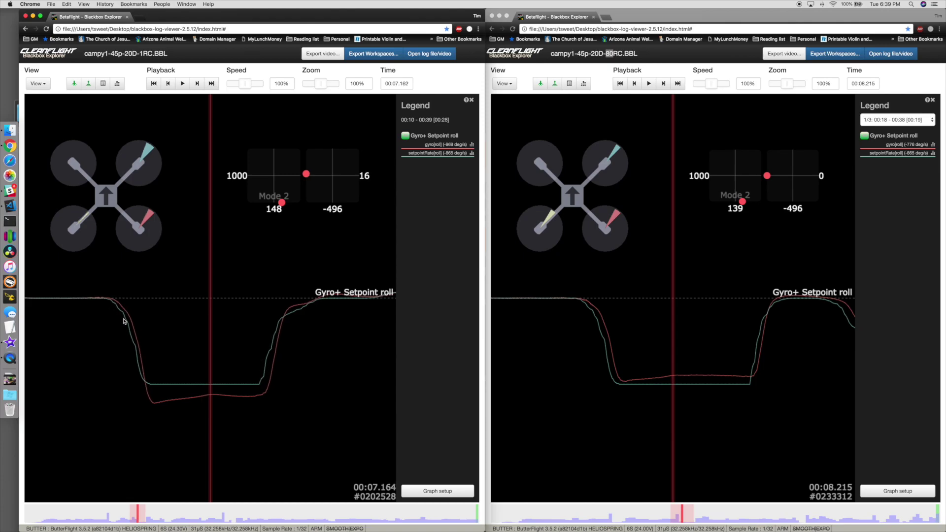
{"action": "scroll", "coordinate": [137, 387], "scroll_direction": "down", "scroll_amount": 5}
{"action": "scroll", "coordinate": [220, 371], "scroll_direction": "up", "scroll_amount": 6}
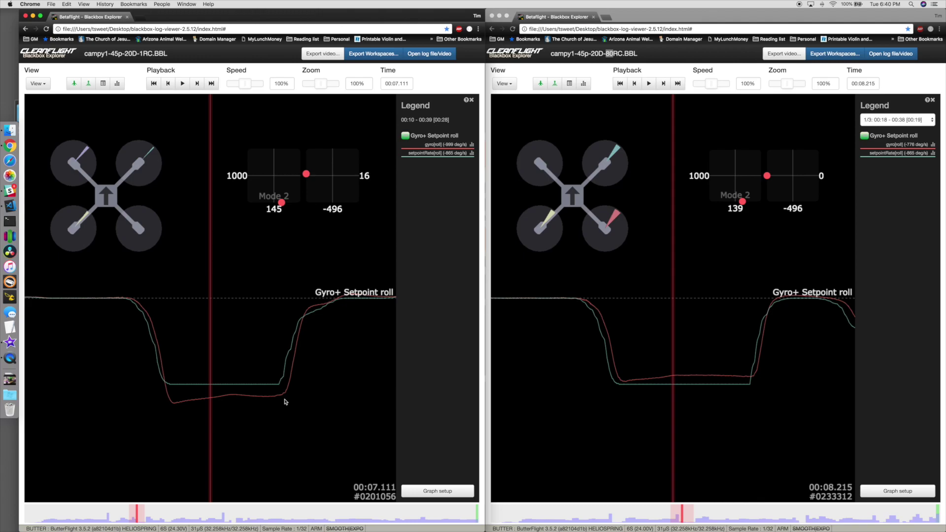
Step: Scrub the 1RC log to 00:07.341, centring its roll dip, overshoot and recovery
{"action": "left_click_drag", "start_coordinate": [344, 325], "coordinate": [263, 309]}
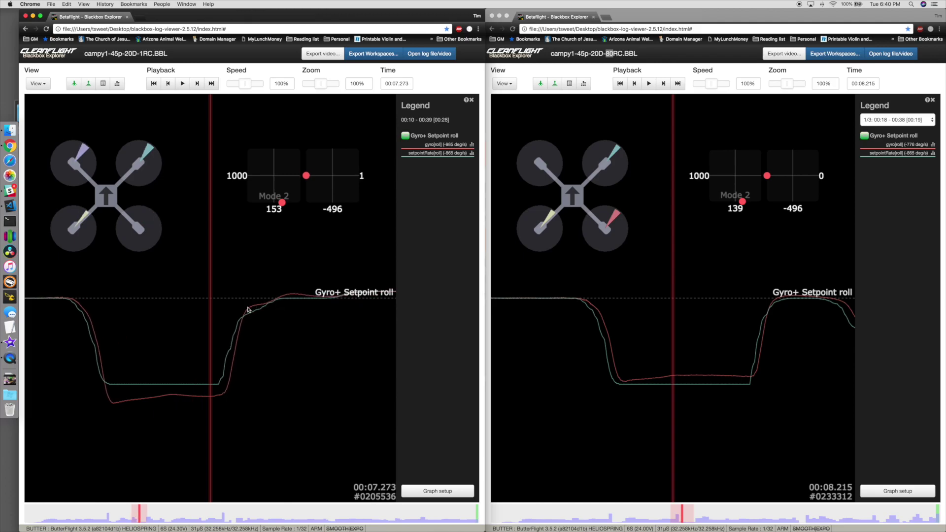
{"action": "left_click_drag", "start_coordinate": [336, 306], "coordinate": [296, 309]}
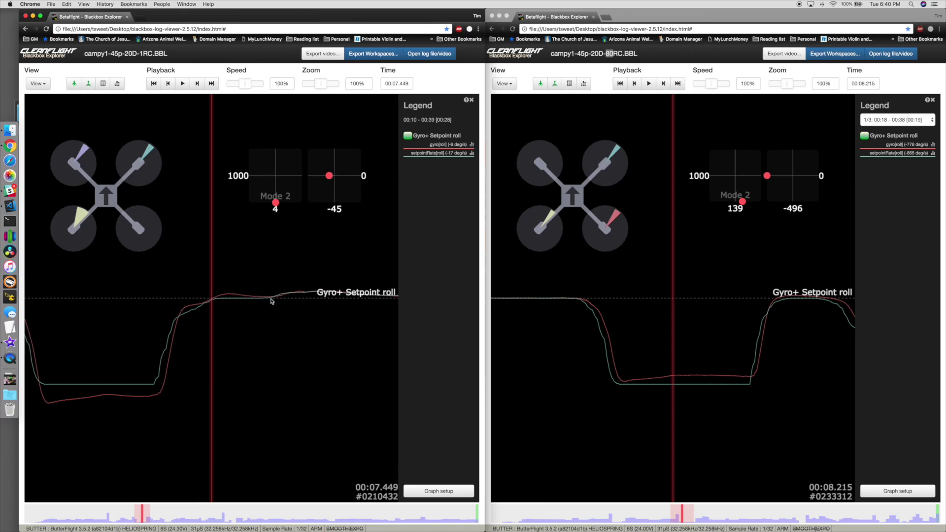
{"action": "left_click_drag", "start_coordinate": [308, 306], "coordinate": [247, 306]}
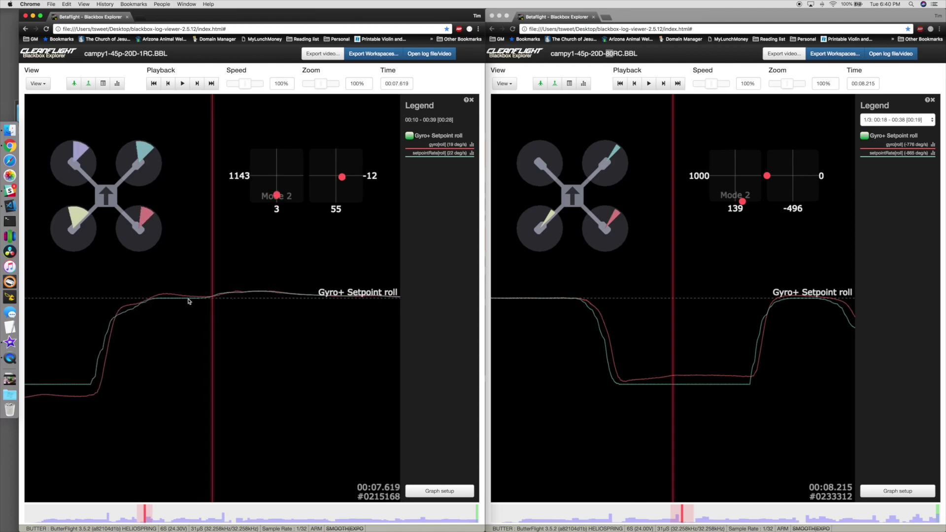
{"action": "left_click_drag", "start_coordinate": [216, 302], "coordinate": [257, 320]}
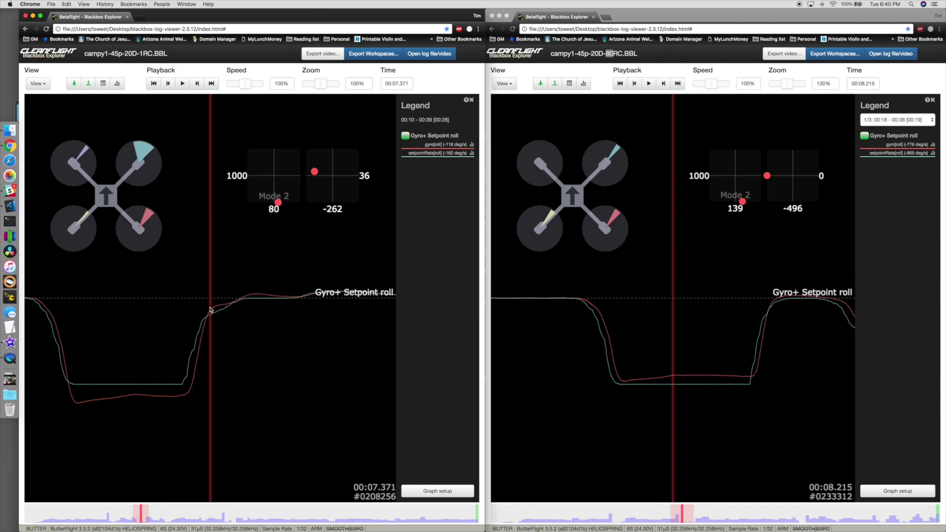
{"action": "left_click_drag", "start_coordinate": [209, 312], "coordinate": [256, 317]}
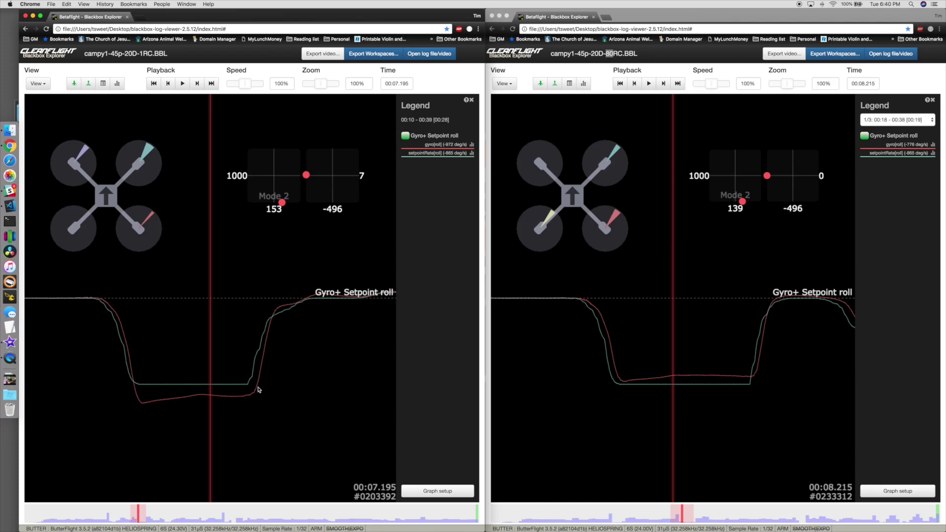
{"action": "left_click_drag", "start_coordinate": [310, 315], "coordinate": [274, 309]}
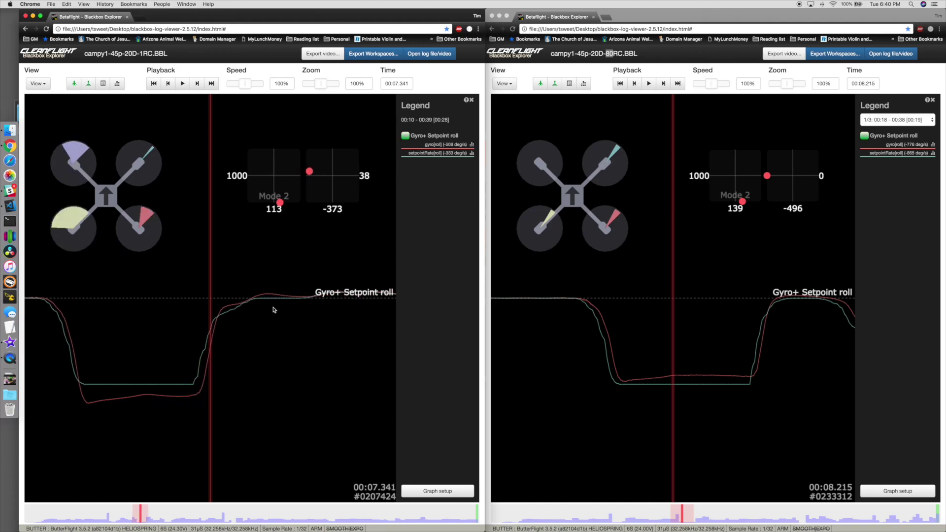
{"action": "left_click", "coordinate": [672, 326]}
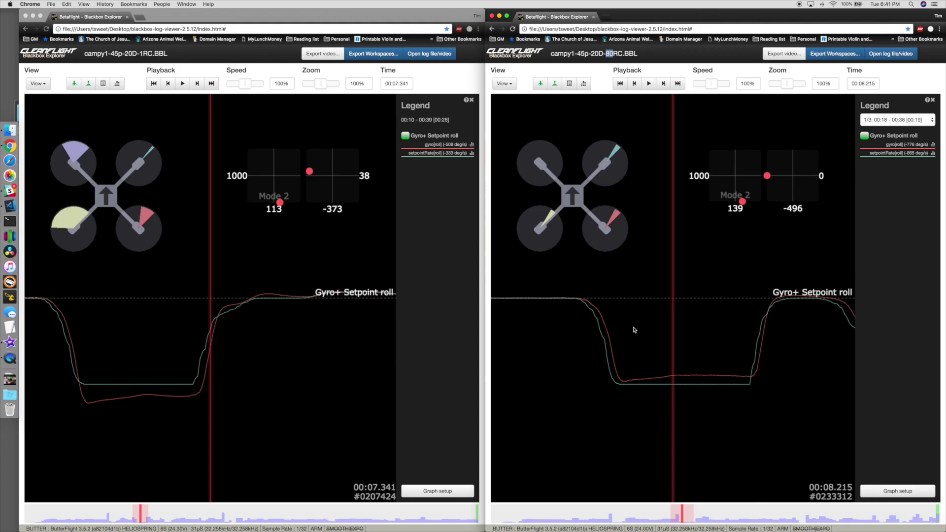
Step: Centre the 80RC roll dip at 00:08.148 and the 1RC roll dip at 00:07.056
{"action": "scroll", "coordinate": [712, 334], "scroll_direction": "right", "scroll_amount": 3}
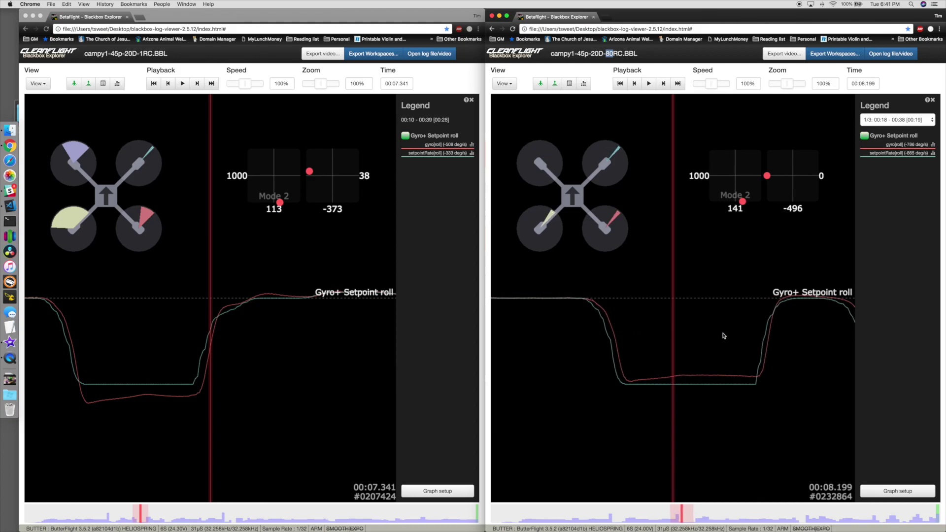
{"action": "left_click_drag", "start_coordinate": [609, 53], "coordinate": [622, 53]}
{"action": "left_click_drag", "start_coordinate": [785, 373], "coordinate": [758, 373]}
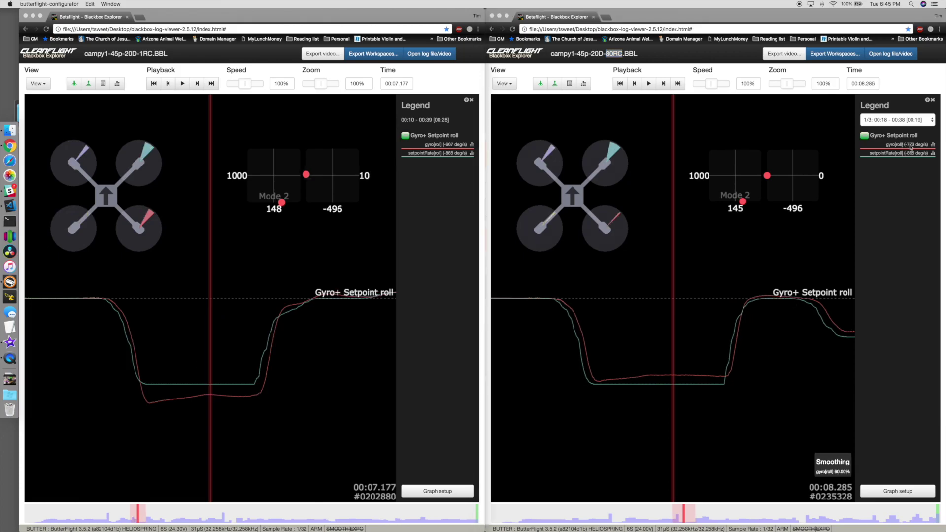
{"action": "left_click", "coordinate": [640, 333]}
{"action": "left_click_drag", "start_coordinate": [642, 335], "coordinate": [677, 339]}
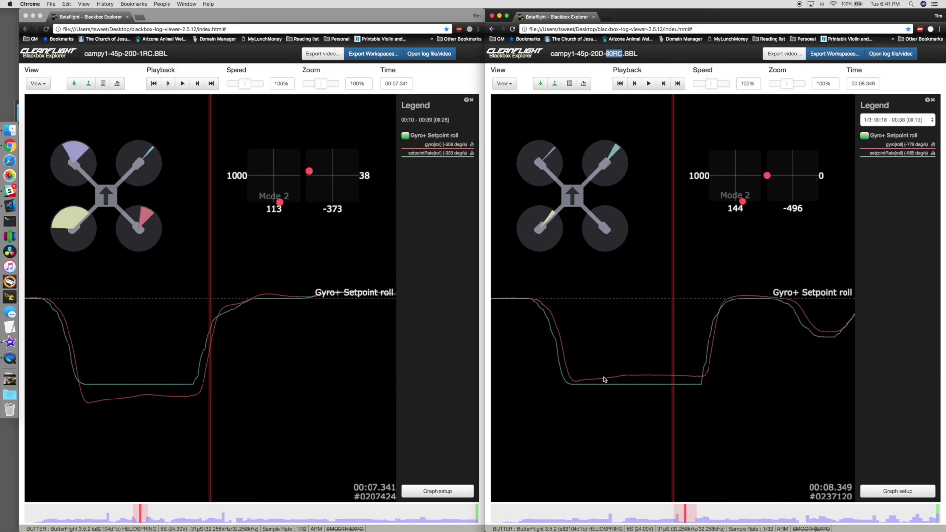
{"action": "left_click_drag", "start_coordinate": [527, 302], "coordinate": [620, 317]}
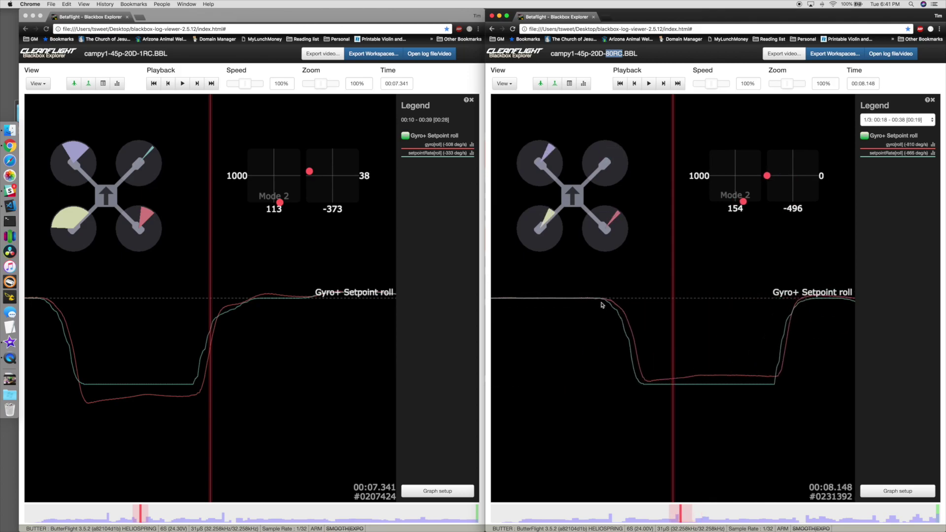
{"action": "left_click", "coordinate": [305, 338]}
{"action": "left_click_drag", "start_coordinate": [146, 338], "coordinate": [197, 338]}
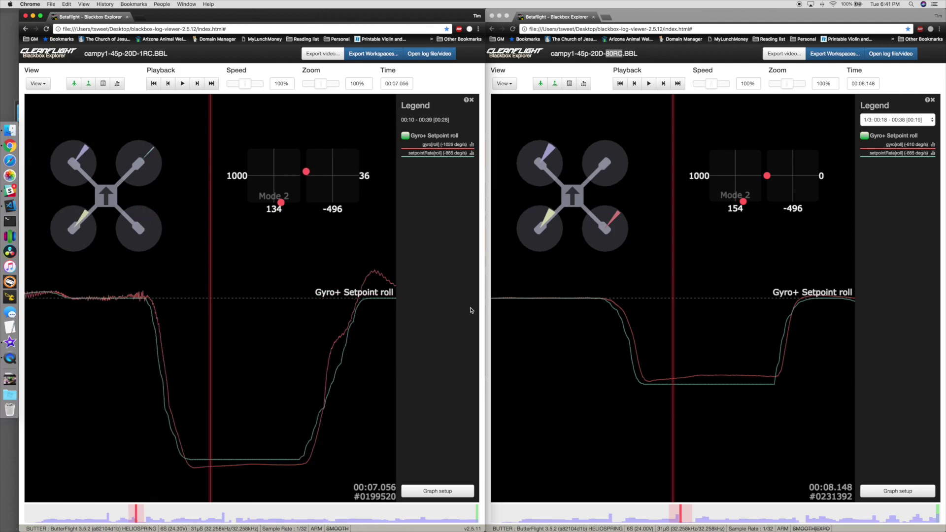
{"action": "left_click", "coordinate": [736, 352]}
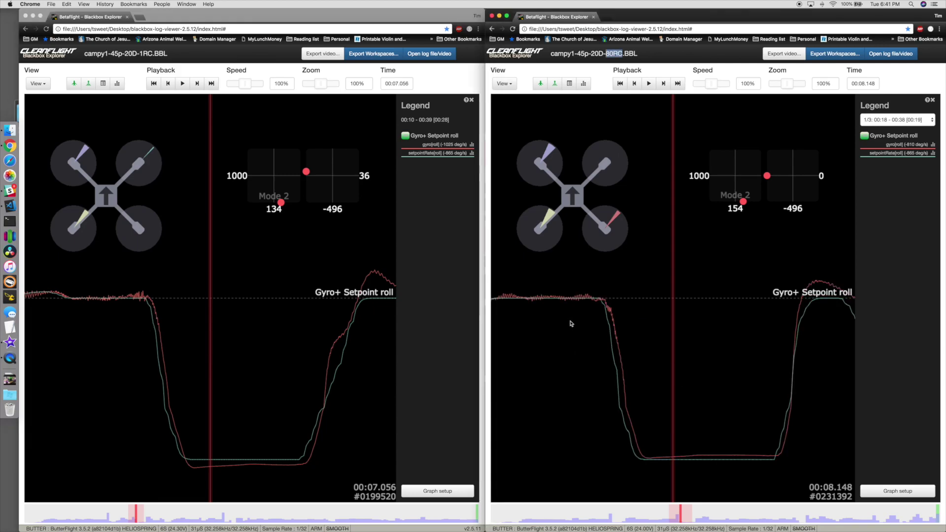
{"action": "left_click_drag", "start_coordinate": [571, 323], "coordinate": [628, 336]}
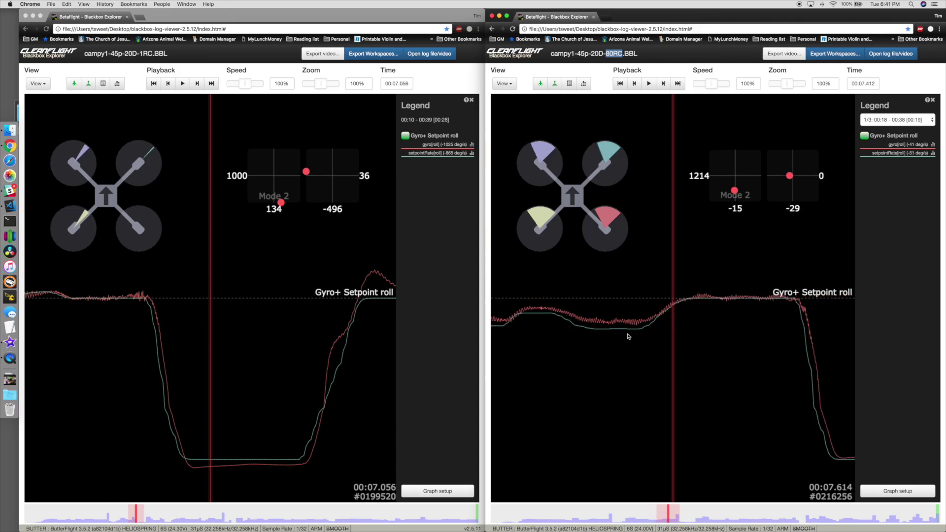
{"action": "left_click_drag", "start_coordinate": [173, 332], "coordinate": [291, 332]}
{"action": "left_click_drag", "start_coordinate": [563, 359], "coordinate": [682, 367]}
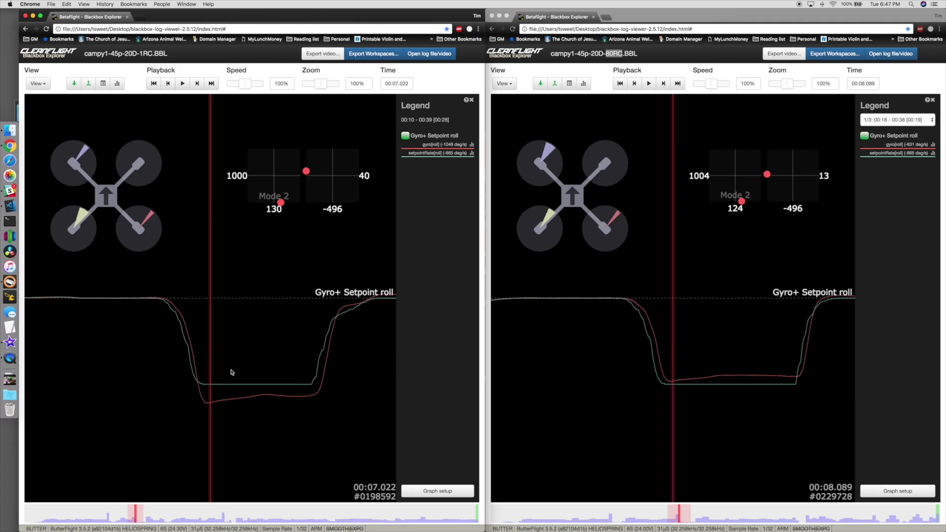
Step: Scroll the 80RC log ahead to 00:08.838
{"action": "scroll", "coordinate": [249, 354], "scroll_direction": "down", "scroll_amount": 2}
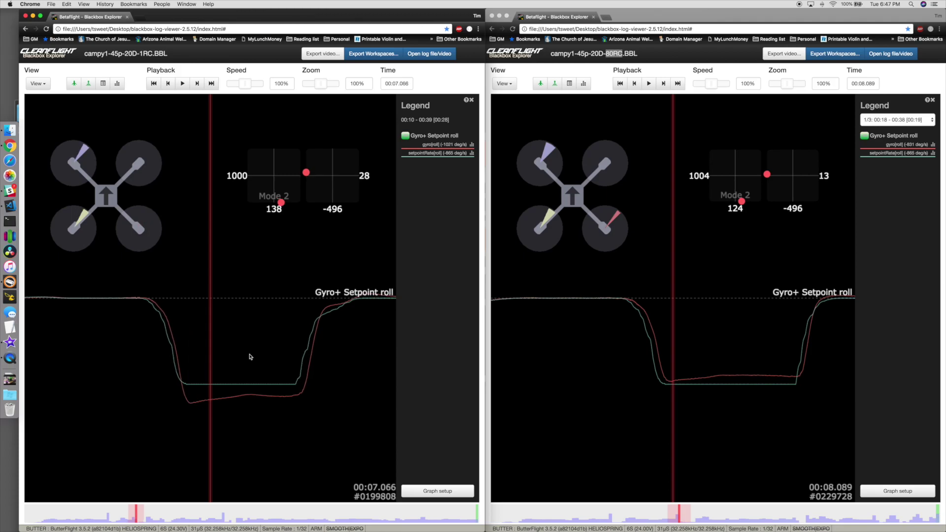
{"action": "scroll", "coordinate": [255, 357], "scroll_direction": "up", "scroll_amount": 2}
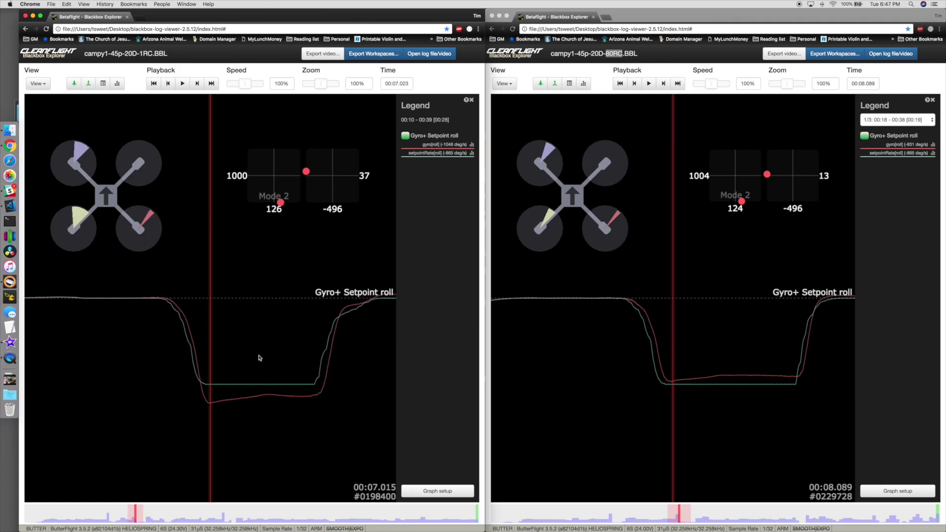
{"action": "left_click", "coordinate": [764, 365]}
{"action": "scroll", "coordinate": [764, 365], "scroll_direction": "up", "scroll_amount": 1}
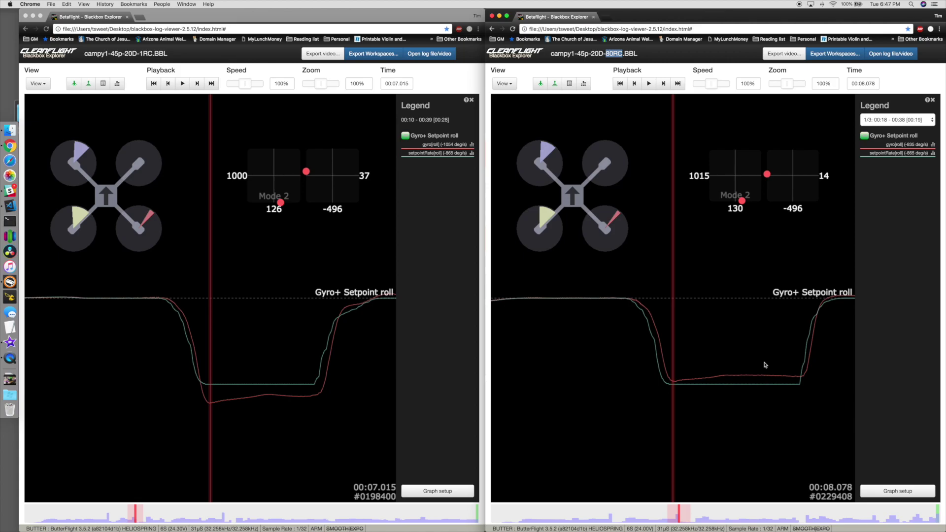
{"action": "scroll", "coordinate": [765, 364], "scroll_direction": "up", "scroll_amount": 1}
Step: Scroll the 1RC log to 00:06.984, just before its roll drop
{"action": "left_click", "coordinate": [314, 333]}
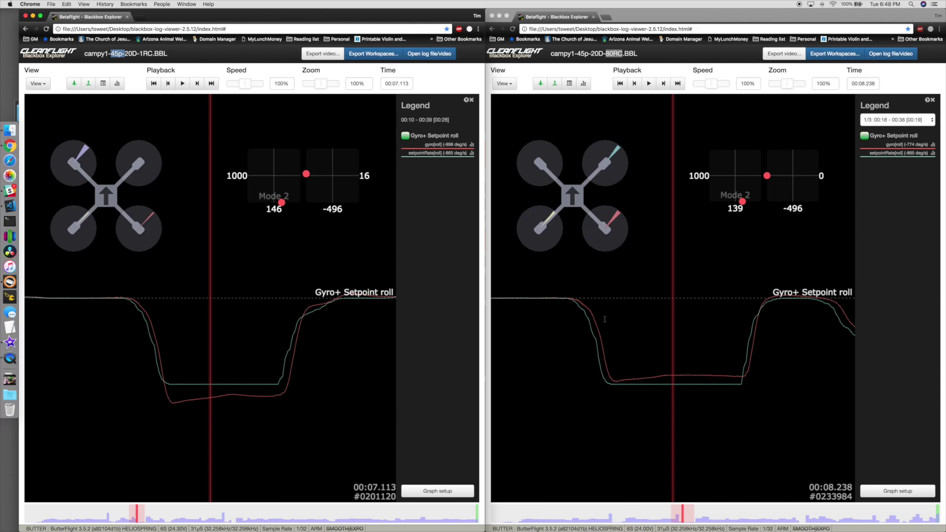
{"action": "scroll", "coordinate": [604, 320], "scroll_direction": "down", "scroll_amount": 5}
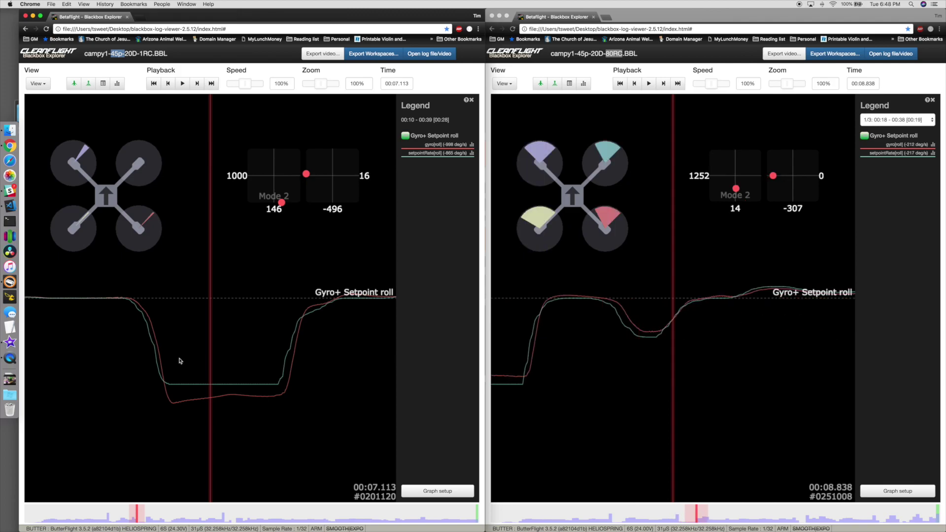
{"action": "scroll", "coordinate": [182, 362], "scroll_direction": "down", "scroll_amount": 1}
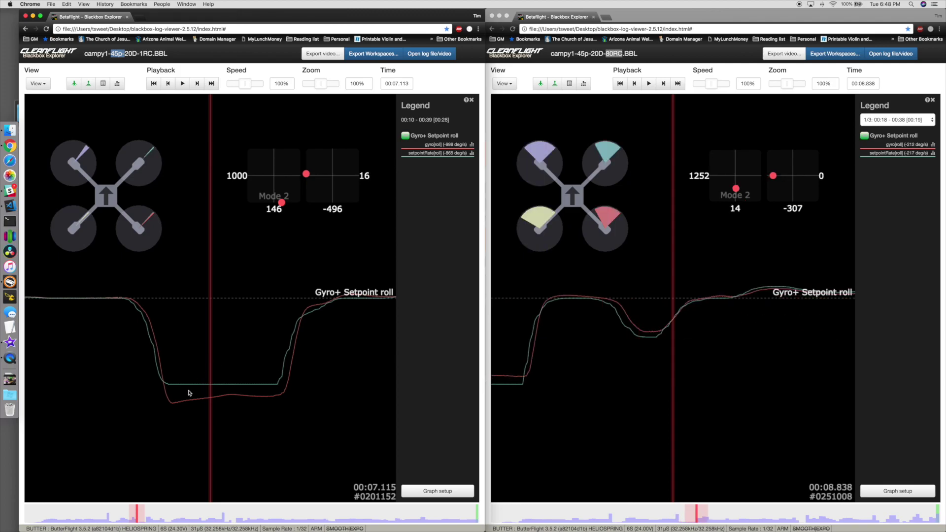
{"action": "scroll", "coordinate": [177, 402], "scroll_direction": "up", "scroll_amount": 1}
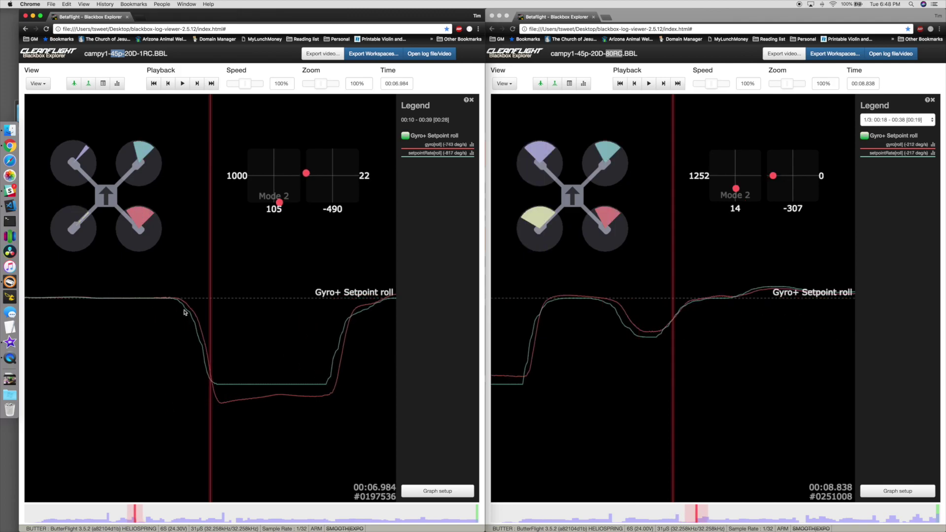